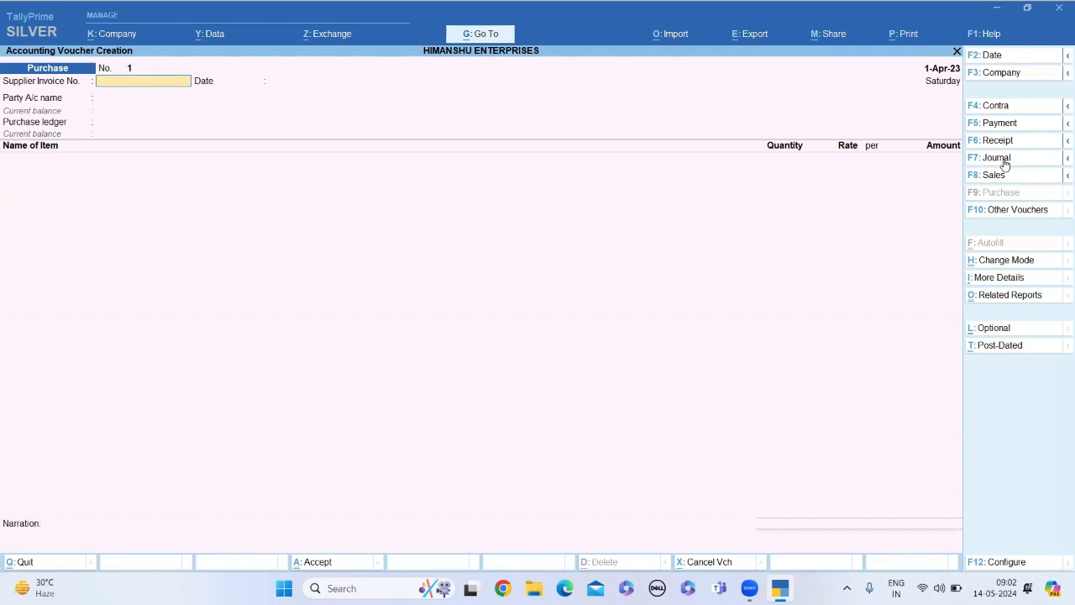
Start a Receipt voucher dated 1-Apr-23 and credit Capital A/c with 10,00,000
click(993, 140)
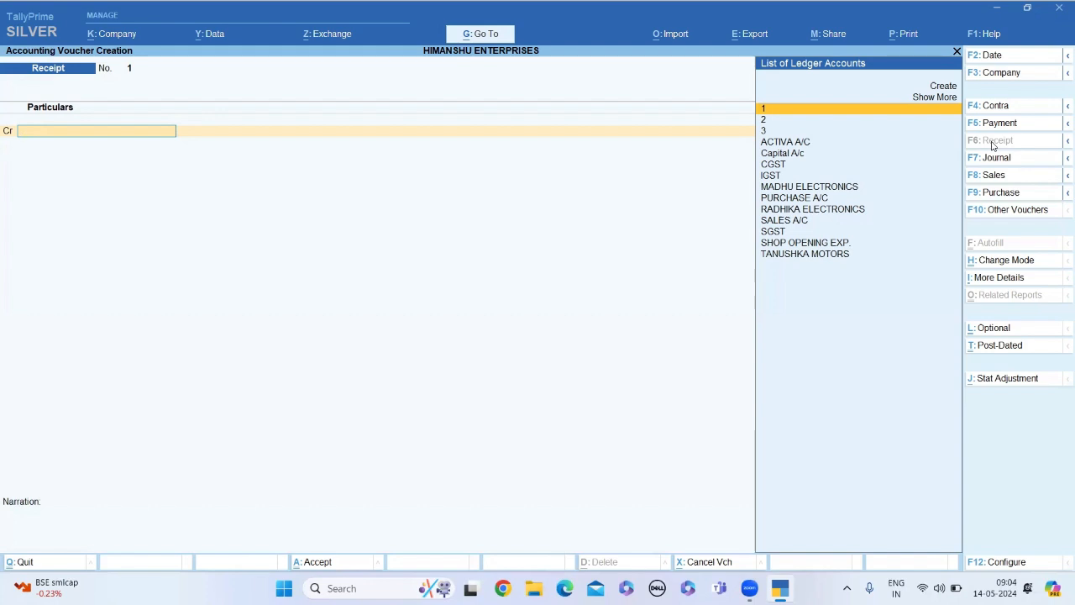
click(798, 159)
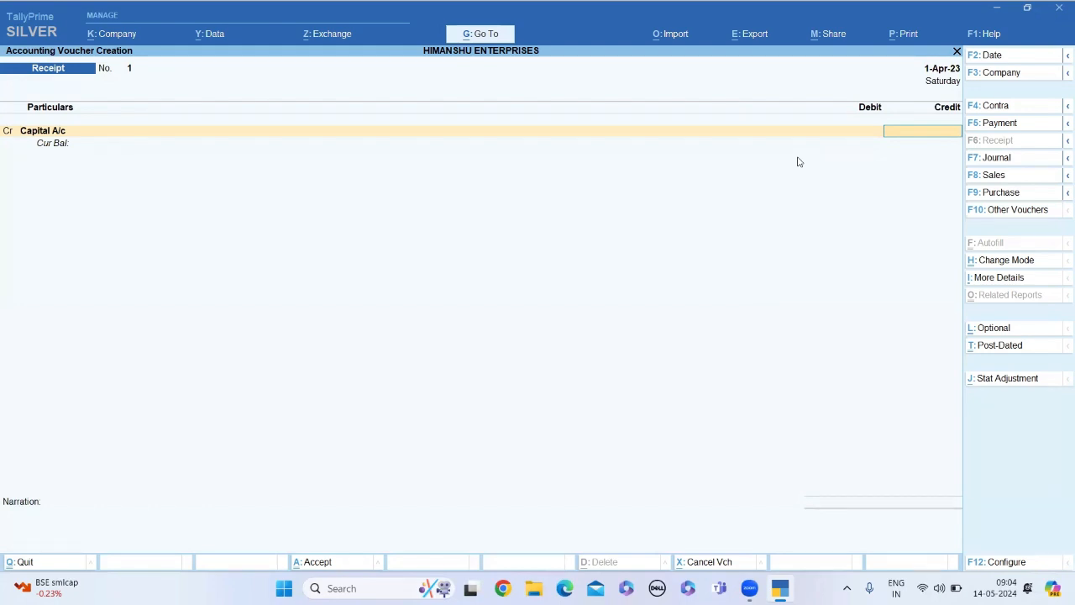
text(10,)
text(00,000)
key(Return)
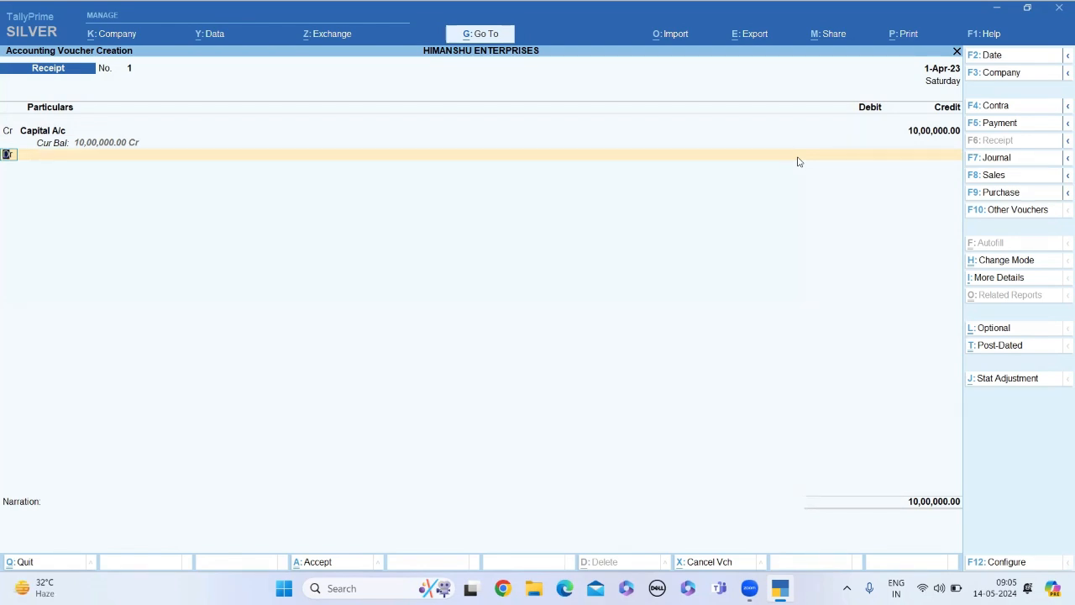
text(c)
key(Return)
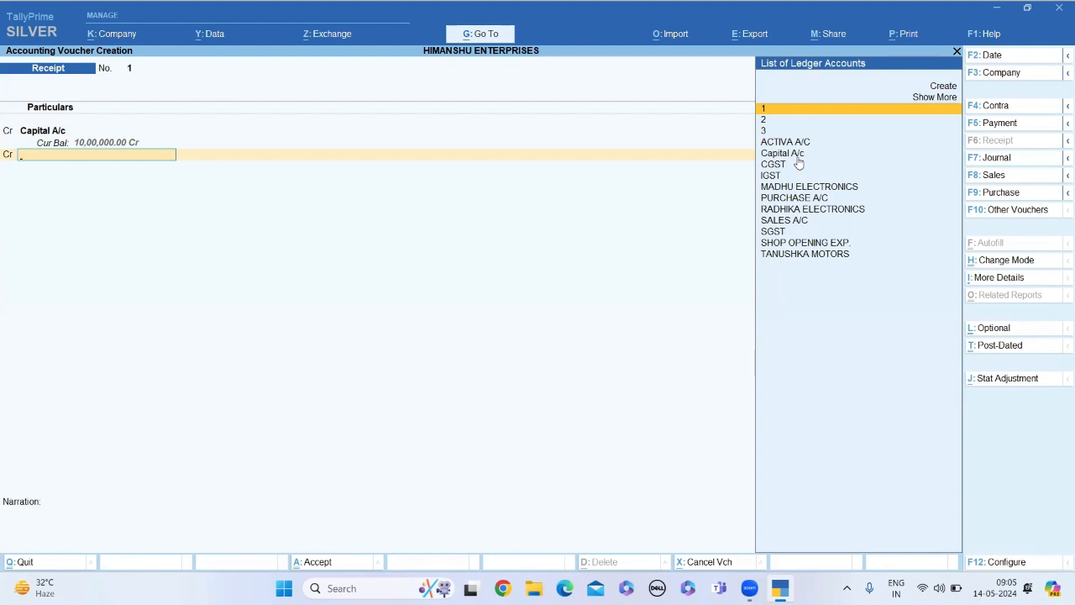
key(BackSpace)
Add a debit line for the Cash ledger with 10,00,000 to the receipt voucher
text(d)
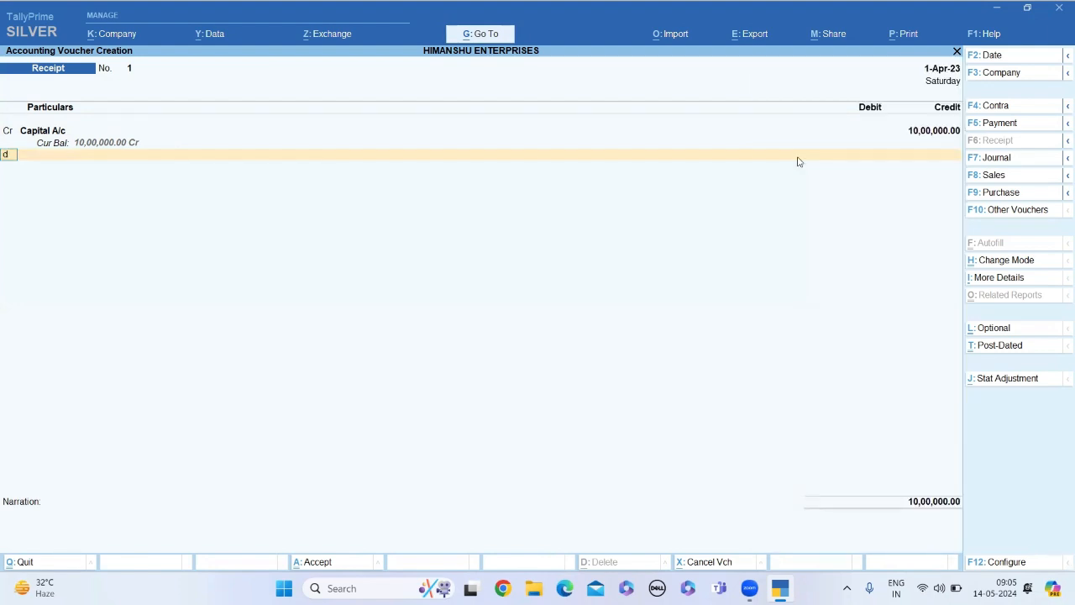
key(Return)
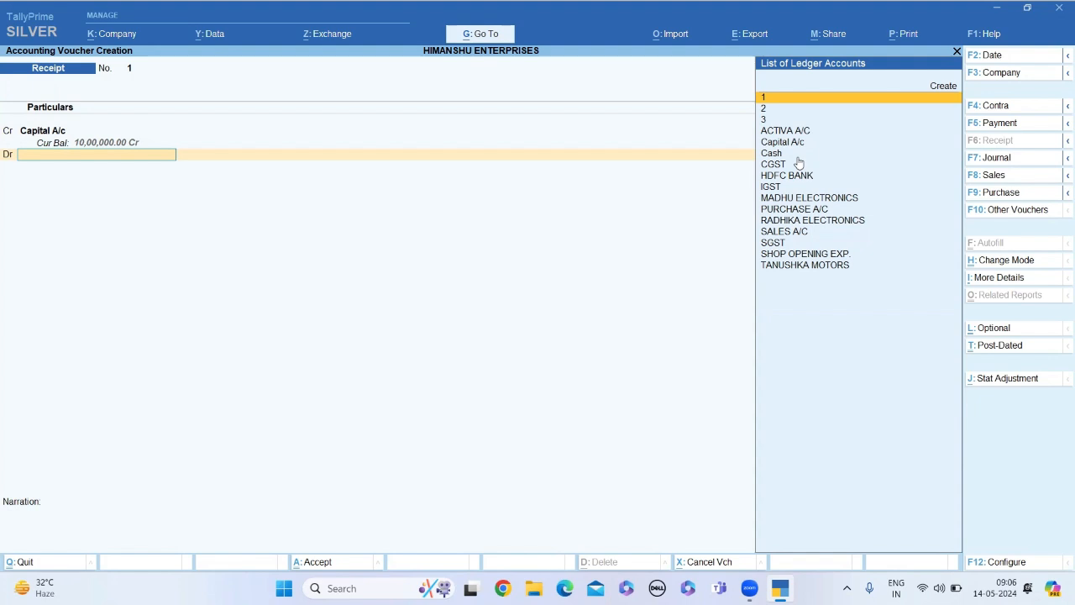
click(774, 155)
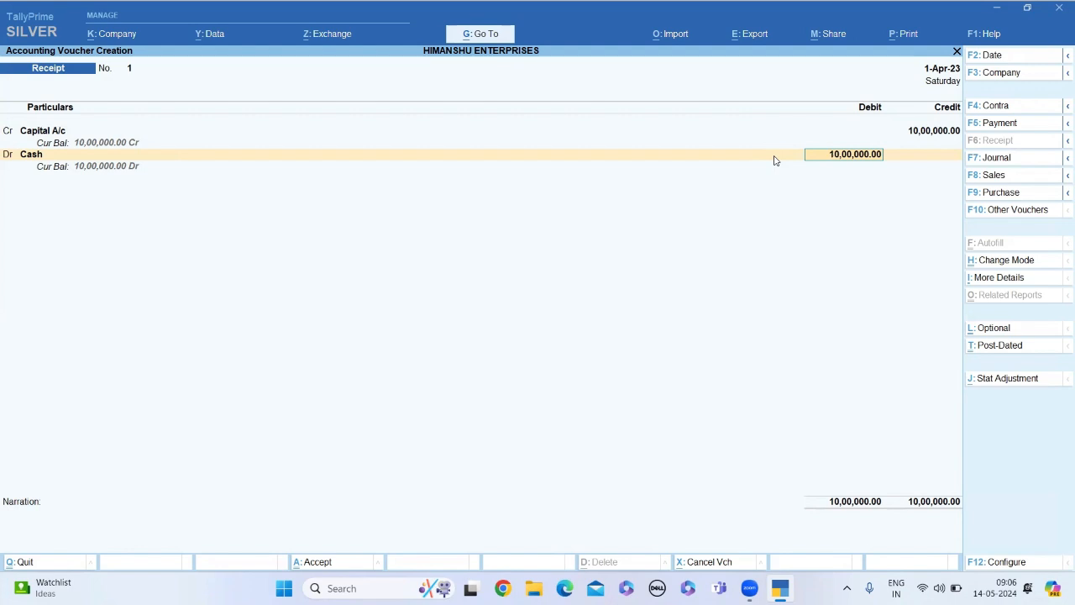
key(Return)
key(Return)
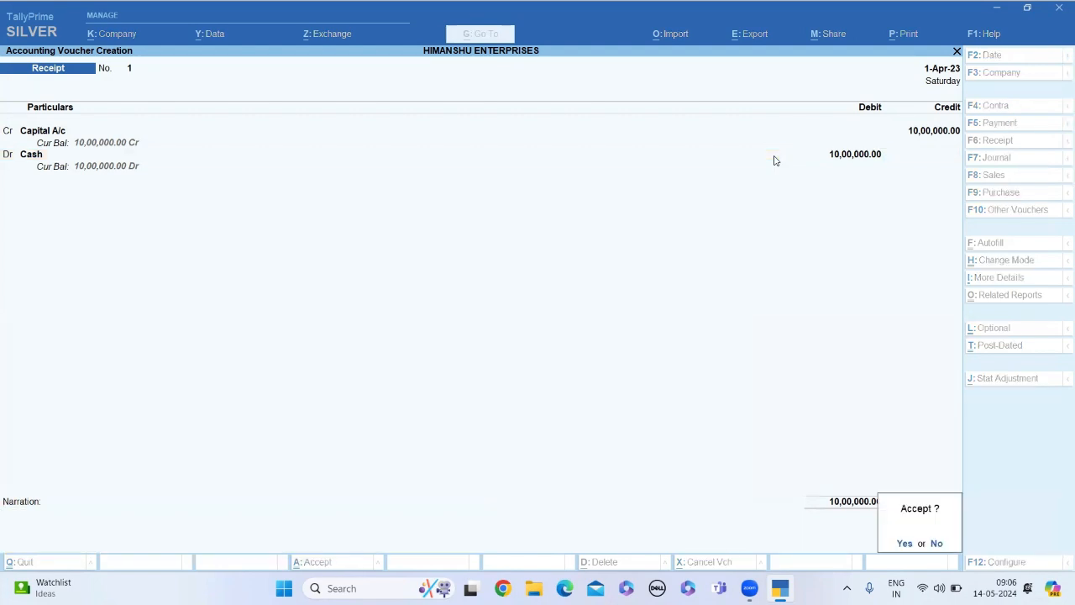
Leave the narration blank and save the receipt voucher
key(Escape)
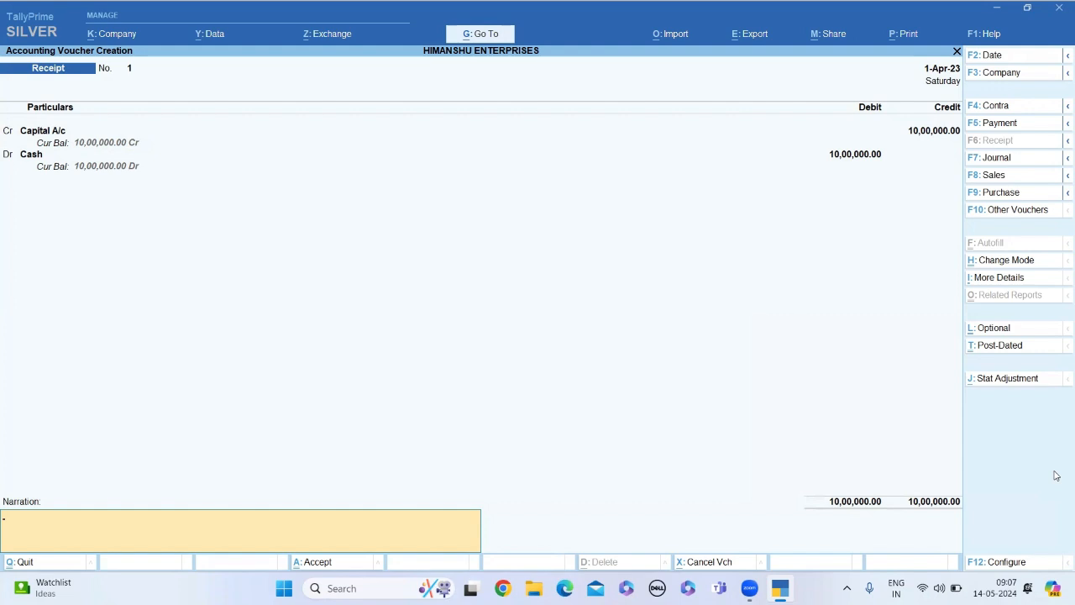
key(Return)
key(Return)
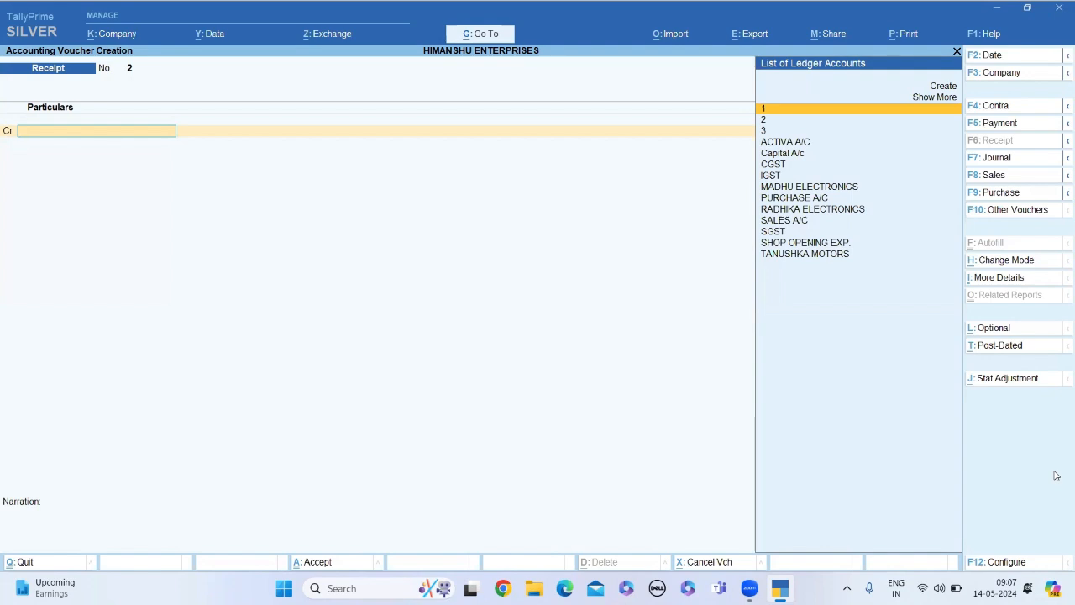
Set the voucher date to 2-4-2023 and switch the entry to a Contra voucher
click(979, 58)
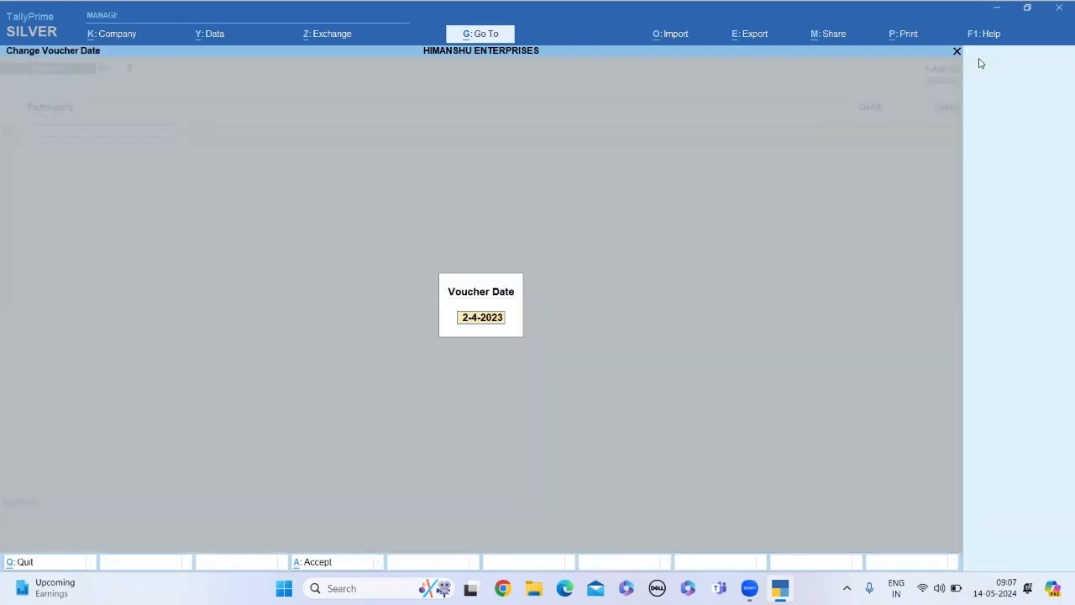
key(Return)
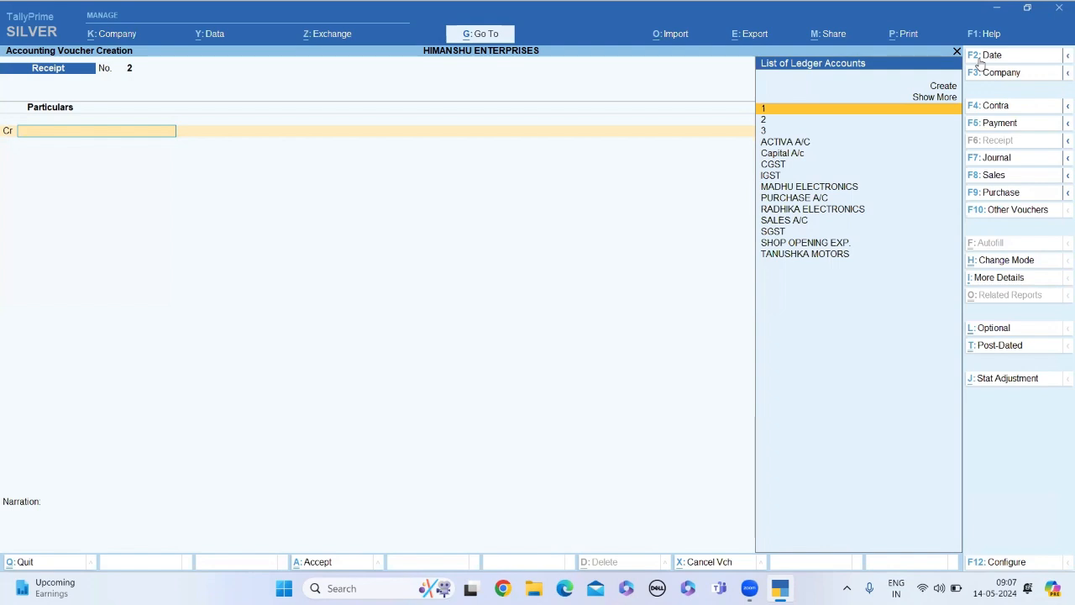
click(994, 109)
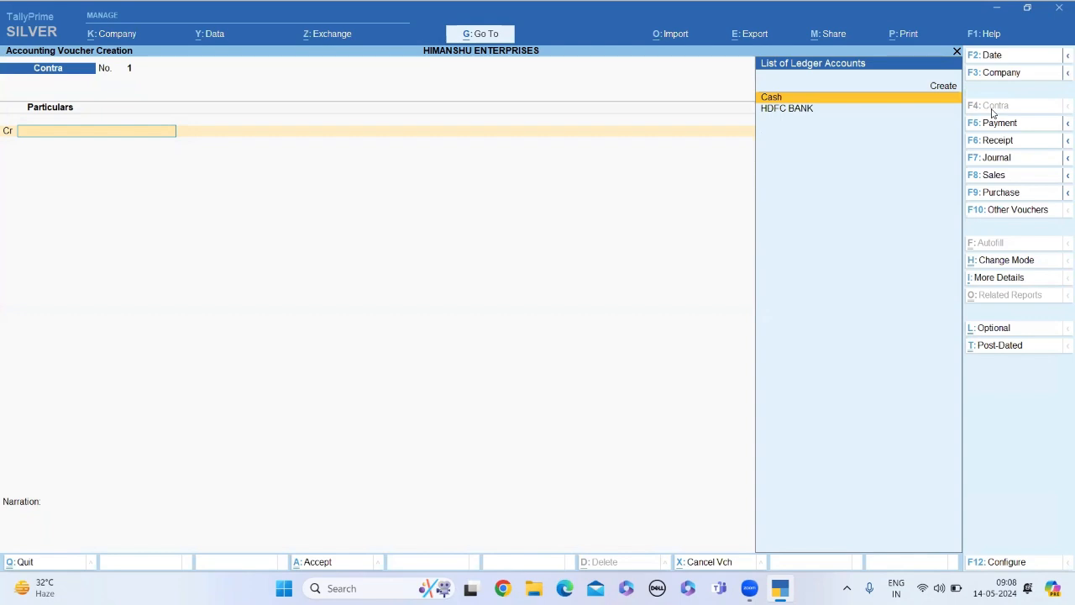
Credit the Cash ledger with 7,00,000 in the contra voucher
click(788, 99)
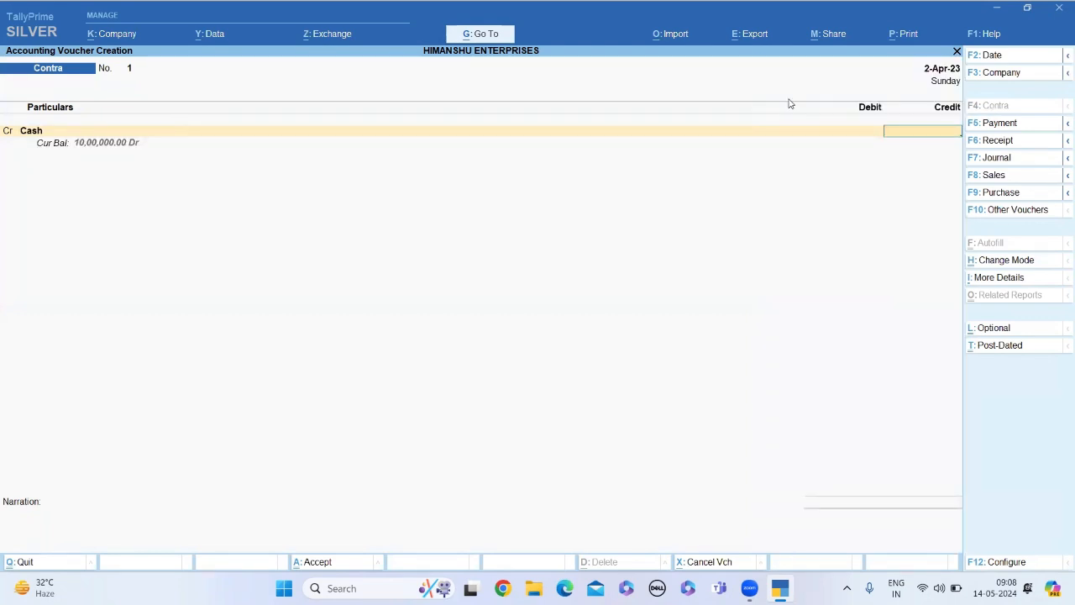
text(7,)
text(00,000)
key(Return)
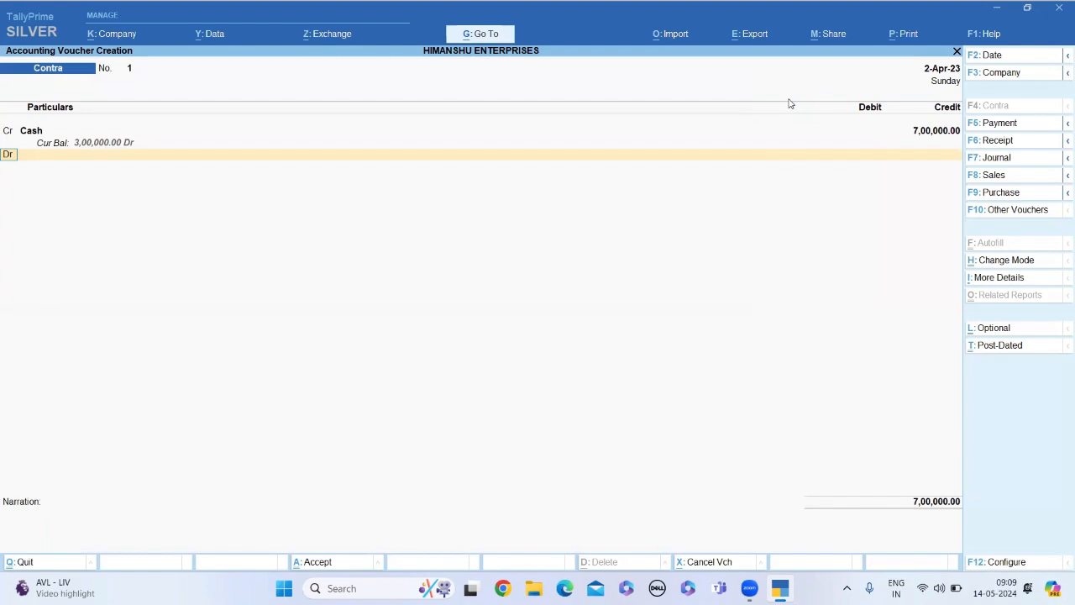
Add a debit line for HDFC BANK with 7,00,000 to the contra voucher
key(Return)
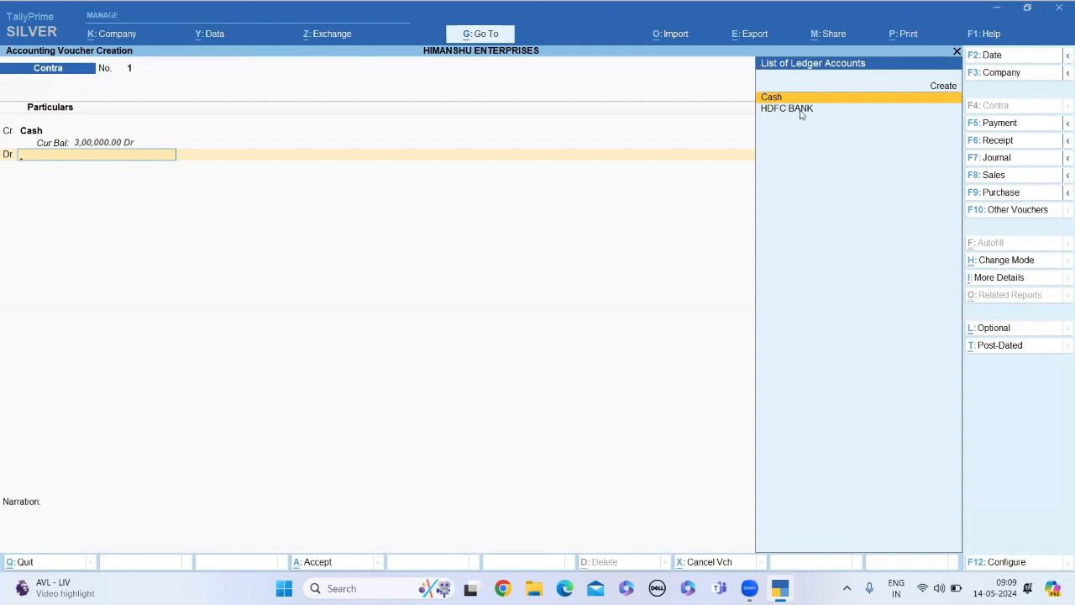
click(796, 114)
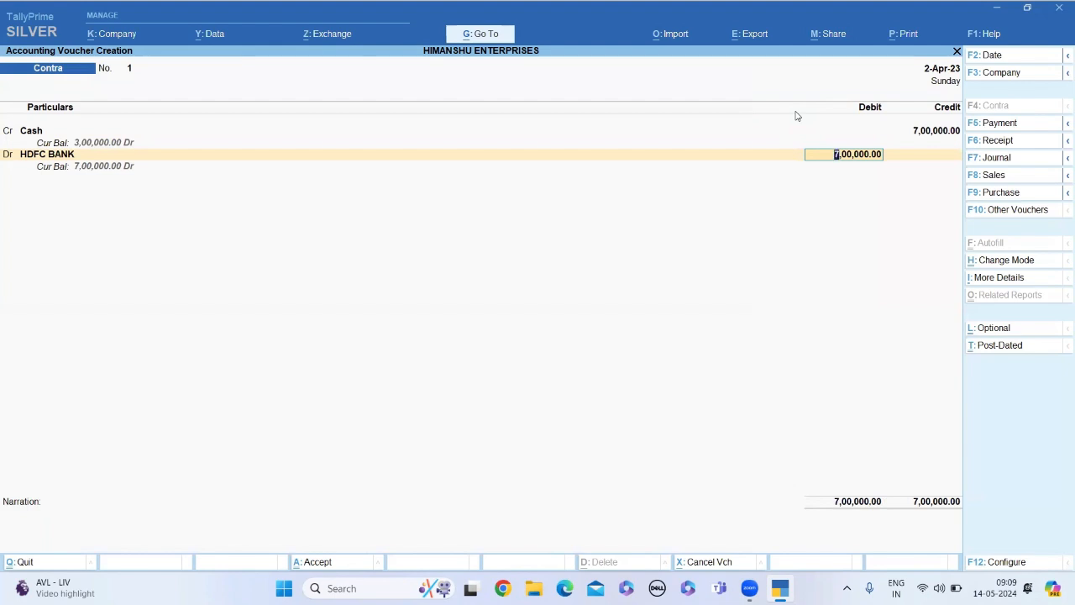
key(Return)
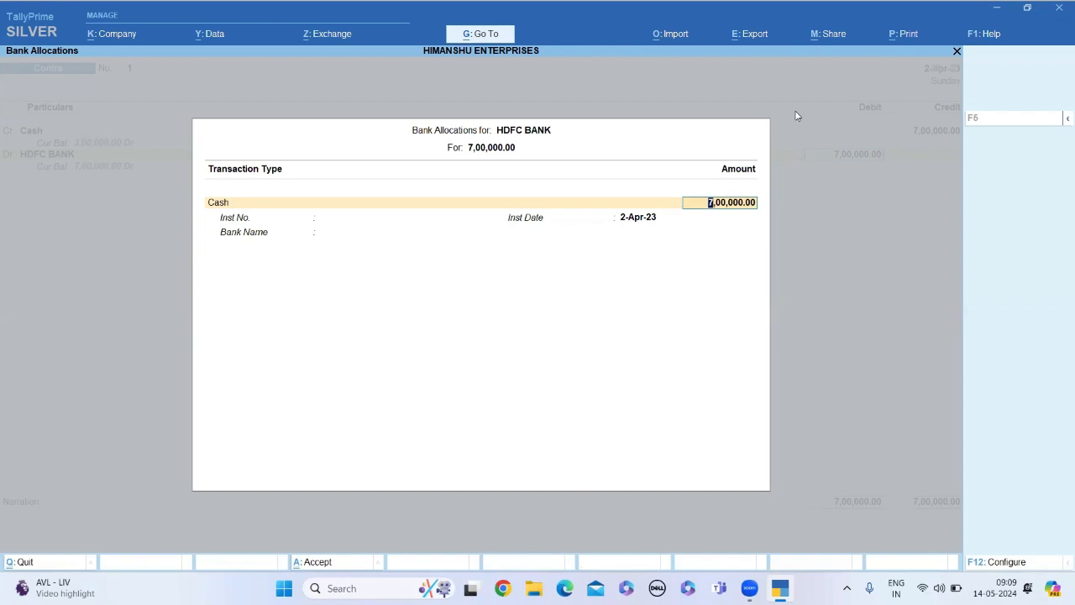
Accept the 7,00,000 Cash bank allocation with denominations, instrument number and bank name blank, and save the contra voucher without narration
key(Return)
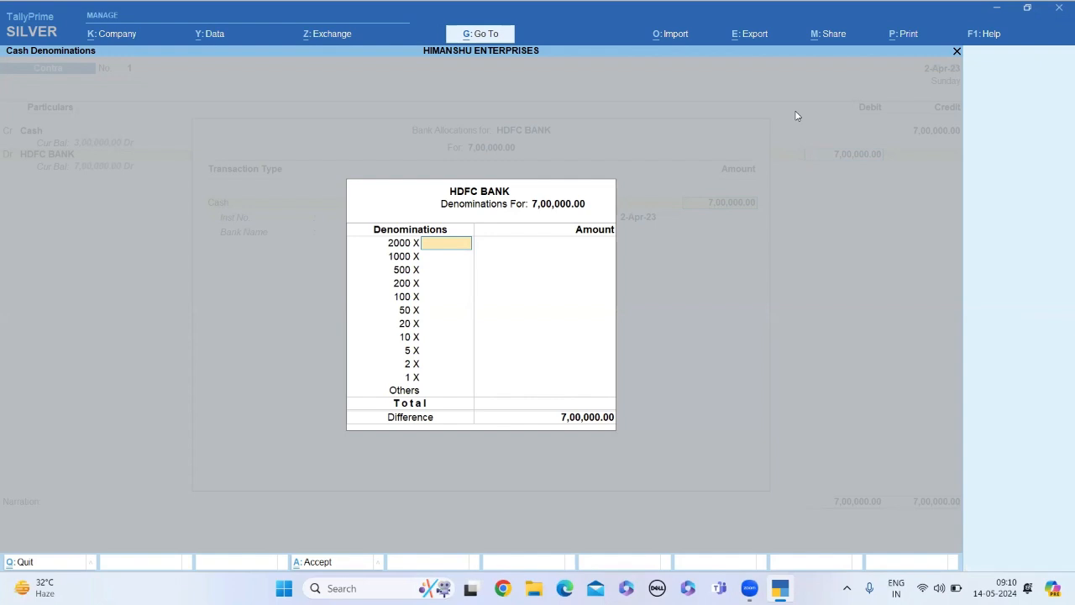
key(Return)
key(Return)
key(Return)
key(Return)
key(Return)
key(Return)
key(Return)
key(Return)
key(Return)
key(Return)
key(Return)
key(Return)
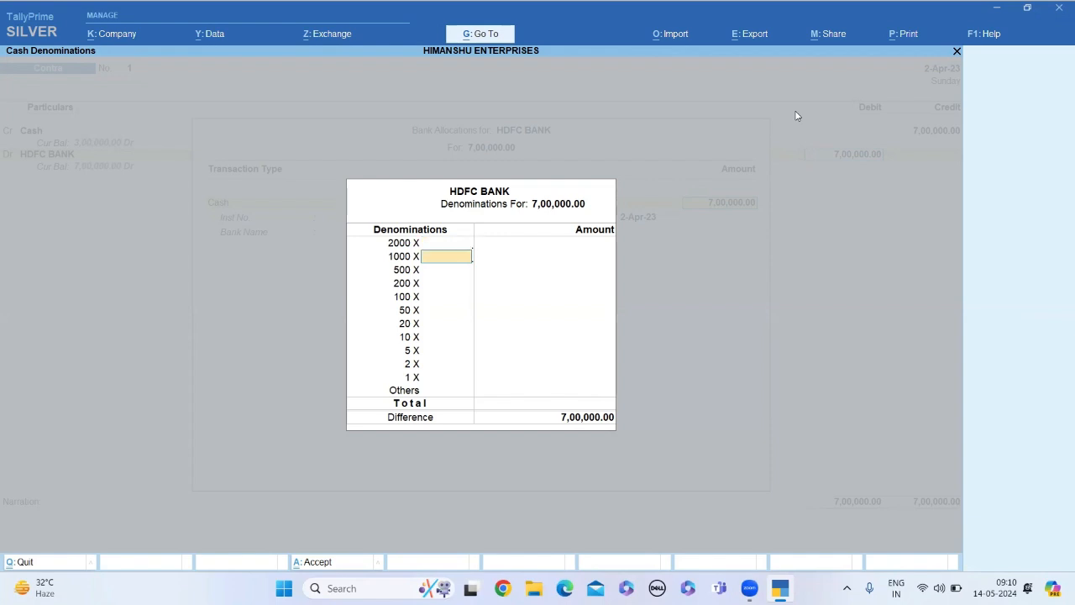
key(Return)
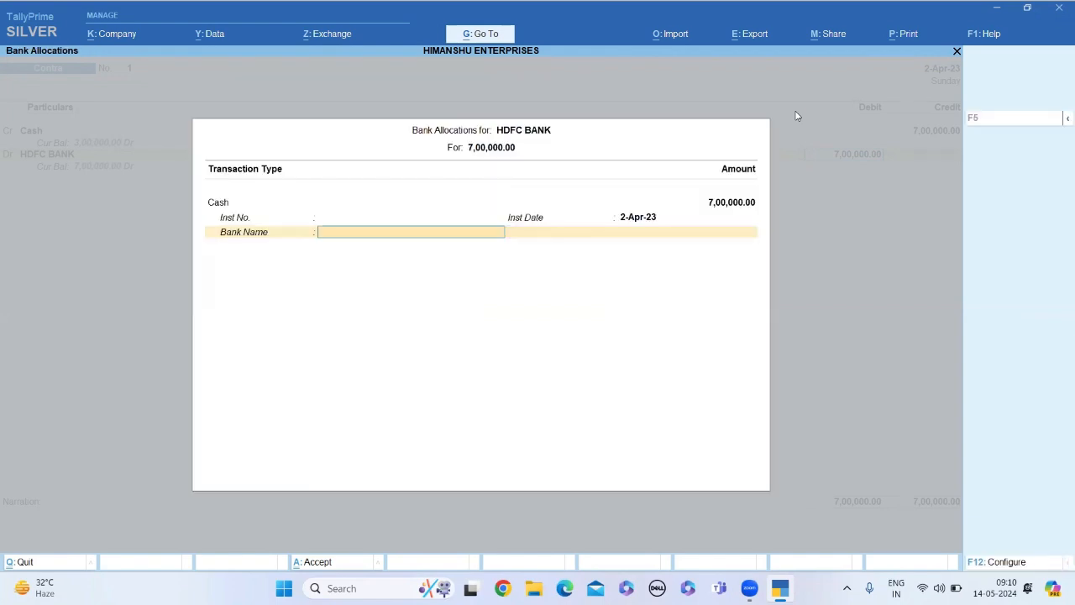
key(Return)
key(Return)
key(Return)
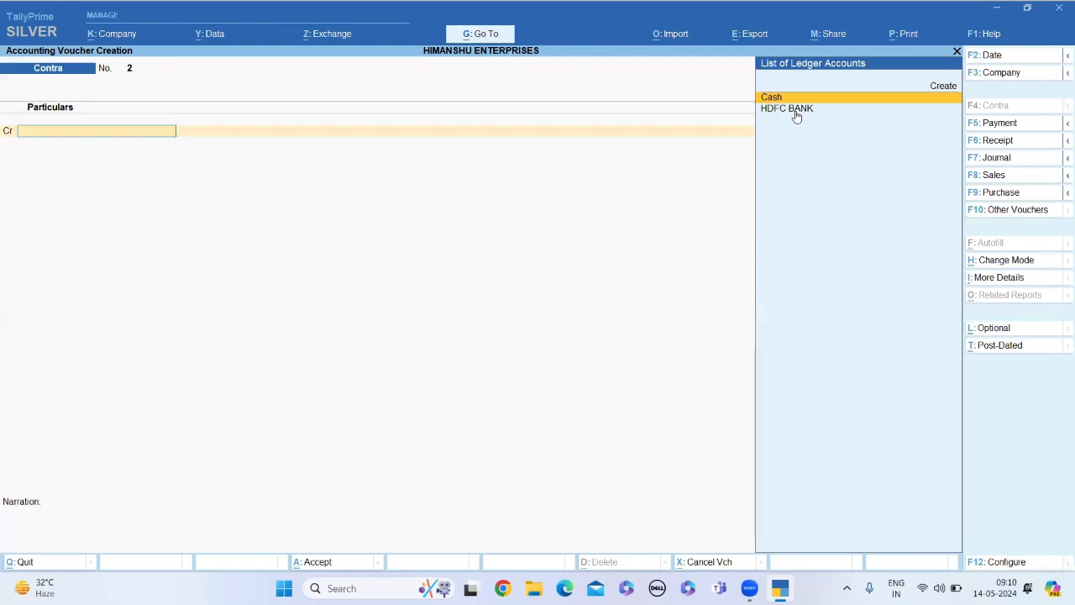